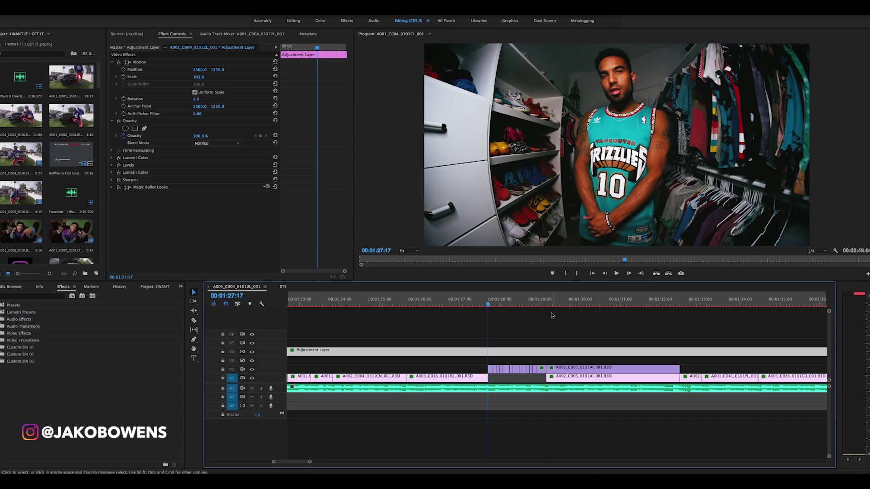
Step: Examine the first jersey clips on V2 frame by frame up to 00:01:28:02 and select the clip ending at that frame
mouse_move(489, 305)
mouse_down()
mouse_move(519, 307)
mouse_move(490, 303)
mouse_up()
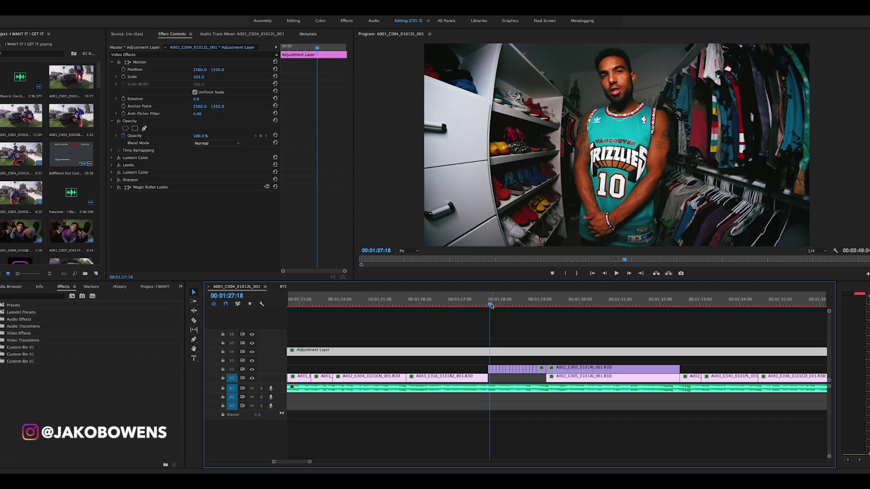
drag(491, 306, 494, 306)
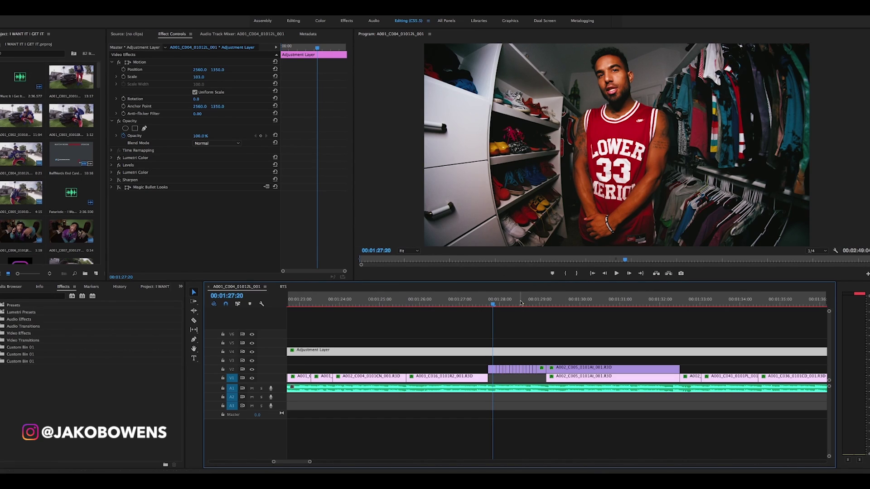
drag(520, 305, 521, 304)
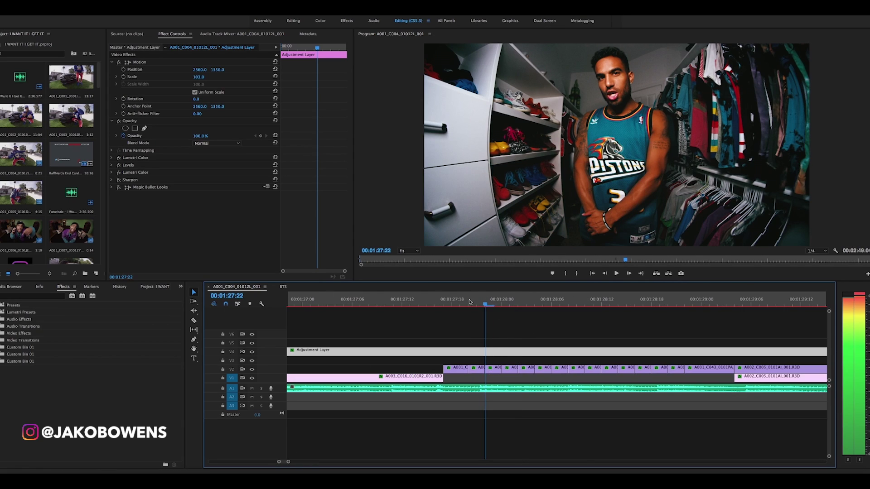
key(Right)
key(Right)
key(Right)
key(Right)
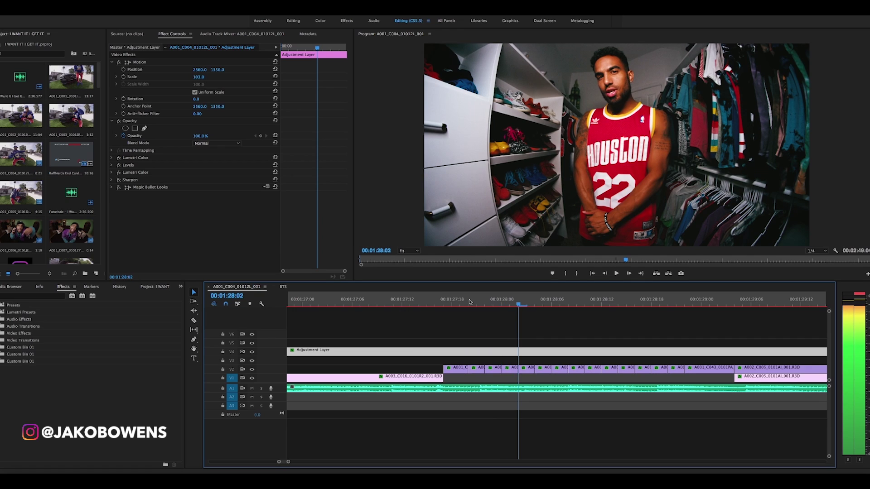
click(510, 369)
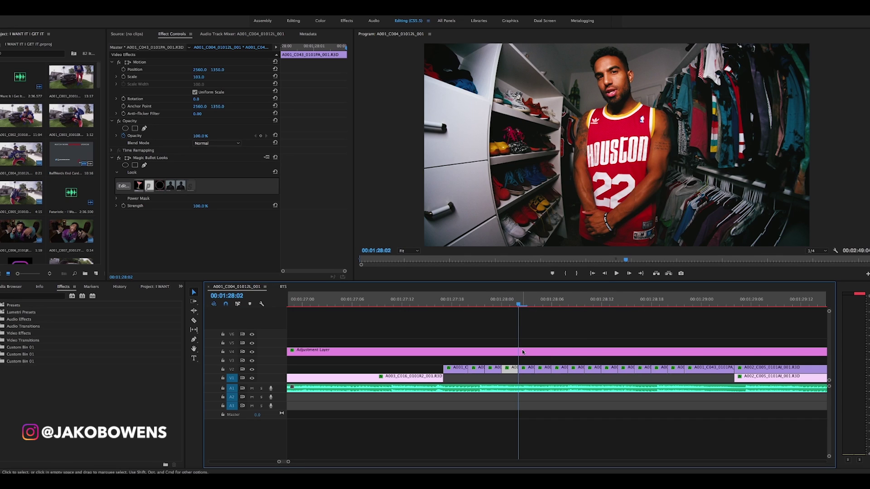
Step: Compare neighbouring jersey clips on V2 between 00:01:28:00 and 00:01:28:06 by stepping back and forth across their cuts
key(Left)
key(Left)
key(Right)
key(Right)
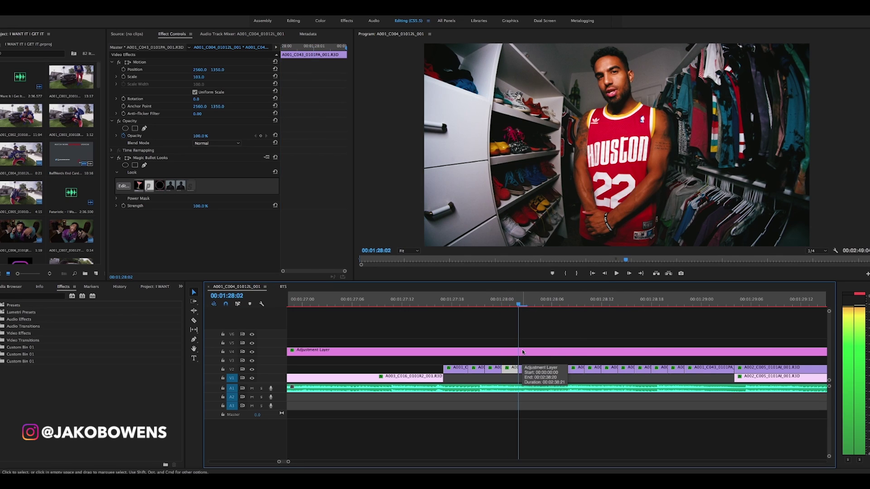
key(Right)
key(Right)
key(Right)
key(Right)
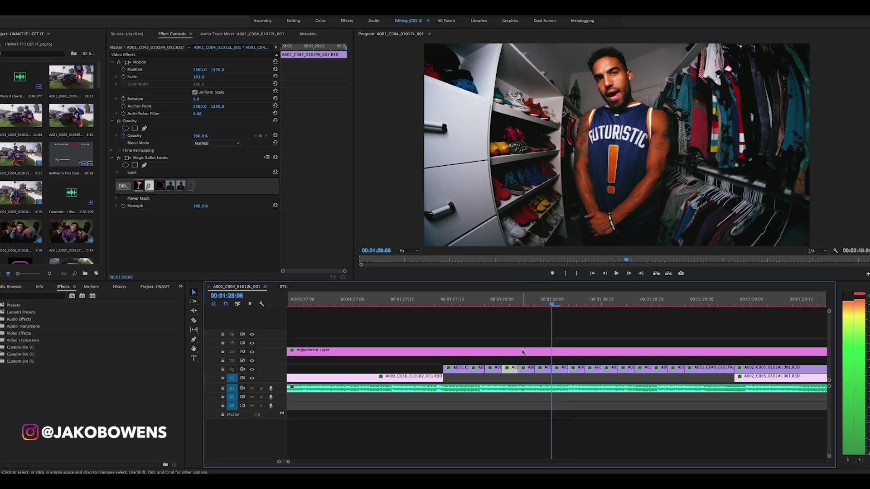
key(Left)
key(Right)
key(Left)
key(Right)
key(Left)
key(Right)
key(Left)
key(Right)
key(Left)
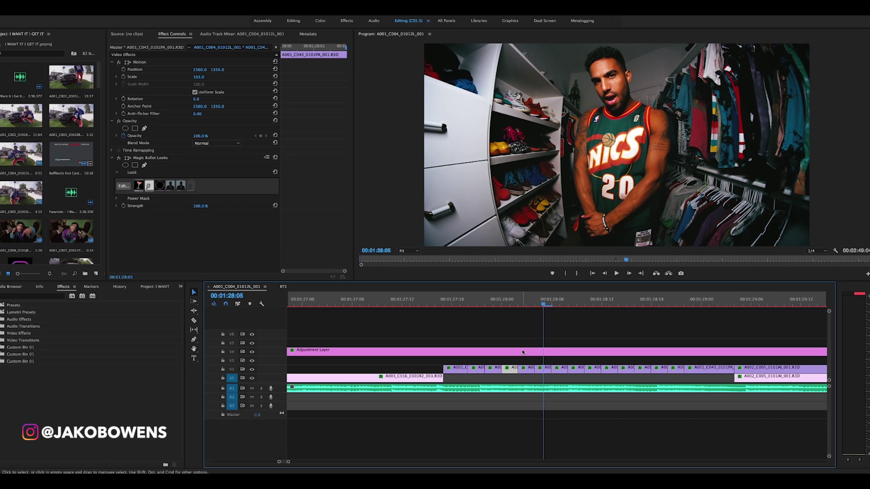
key(Left)
key(Left)
key(Left)
key(Right)
key(Left)
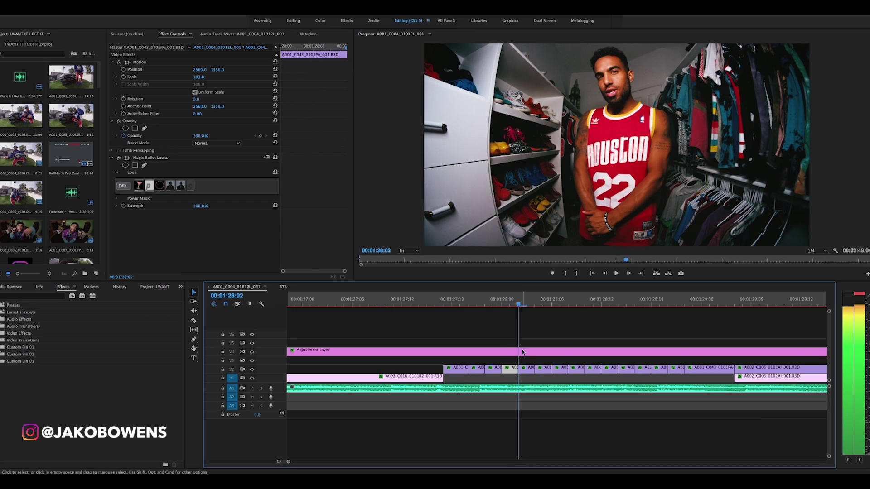
key(Left)
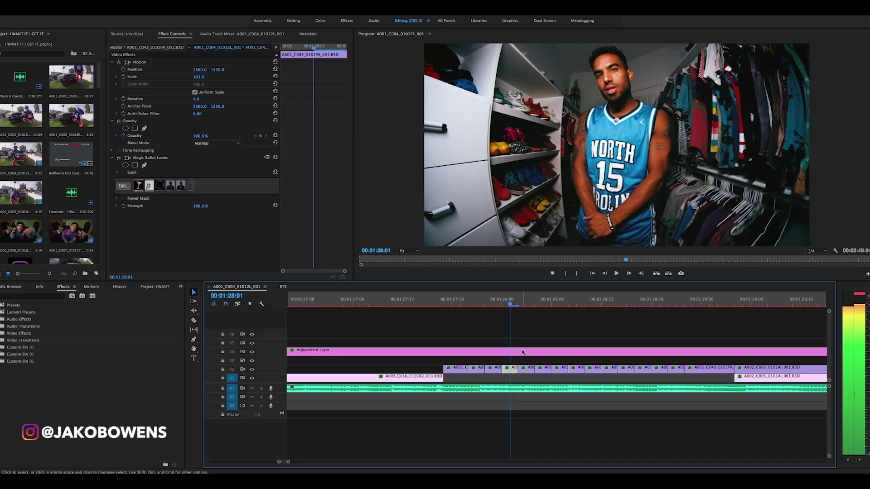
key(Right)
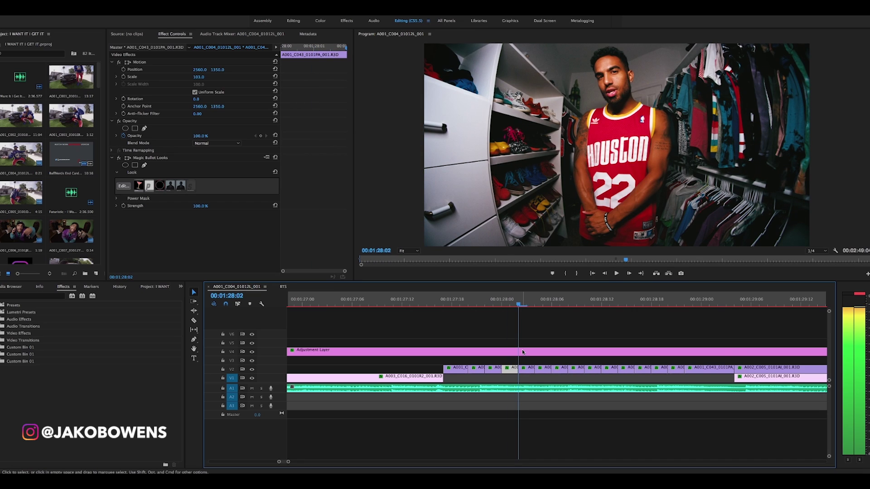
Step: Examine the remaining jersey clips on V2 frame by frame from 00:01:28:02 to 00:01:29:02
key(Right)
key(Right)
key(Right)
key(Right)
key(Right)
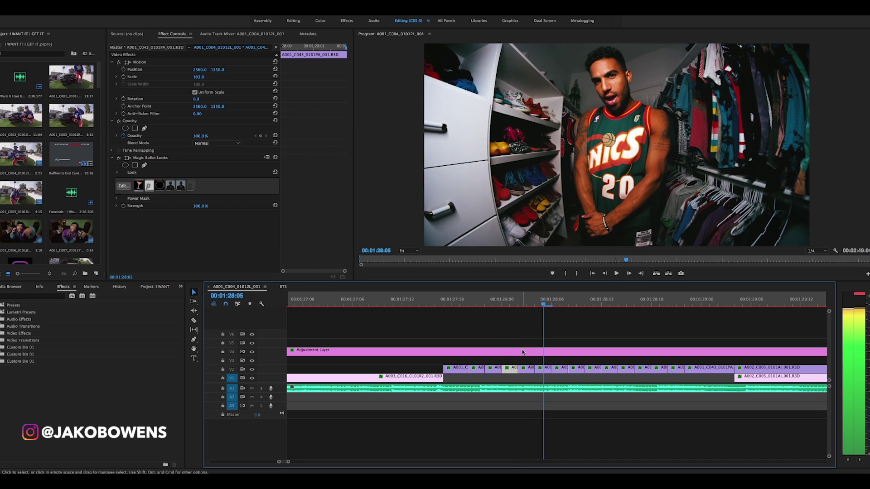
key(Right)
key(Right)
key(Right)
key(Right)
key(Right)
key(Right)
key(Right)
key(Right)
key(Right)
key(Right)
key(Right)
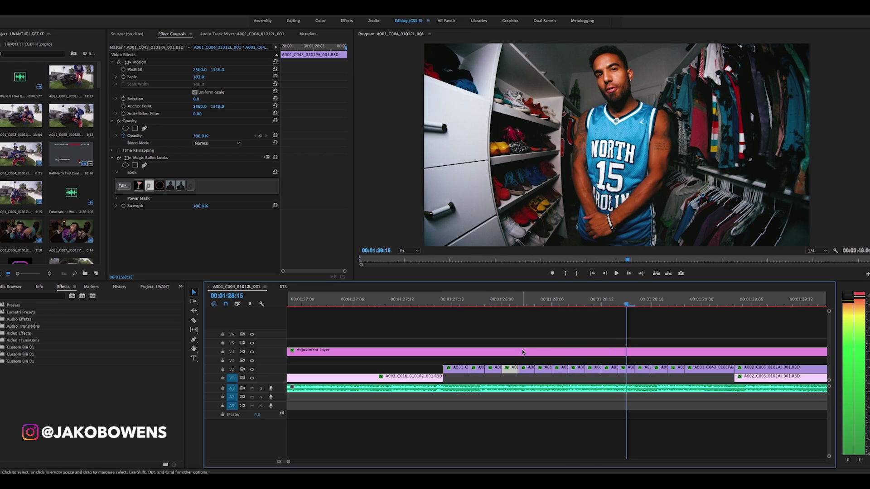
key(Right)
key(Right)
key(Right)
key(Right)
key(Right)
key(Right)
key(Right)
key(Right)
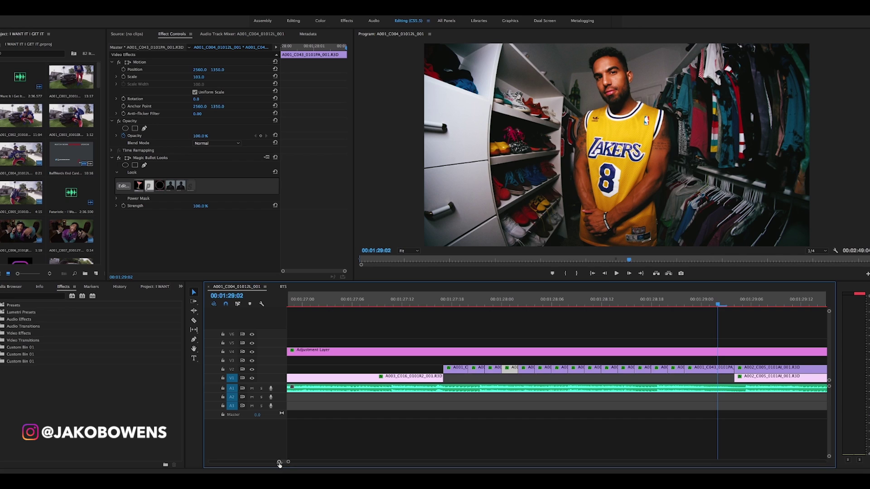
Step: Scrub through the jersey clips on V2 from 00:01:28:02 with a wider stretch of the timeline in view
drag(280, 463, 277, 463)
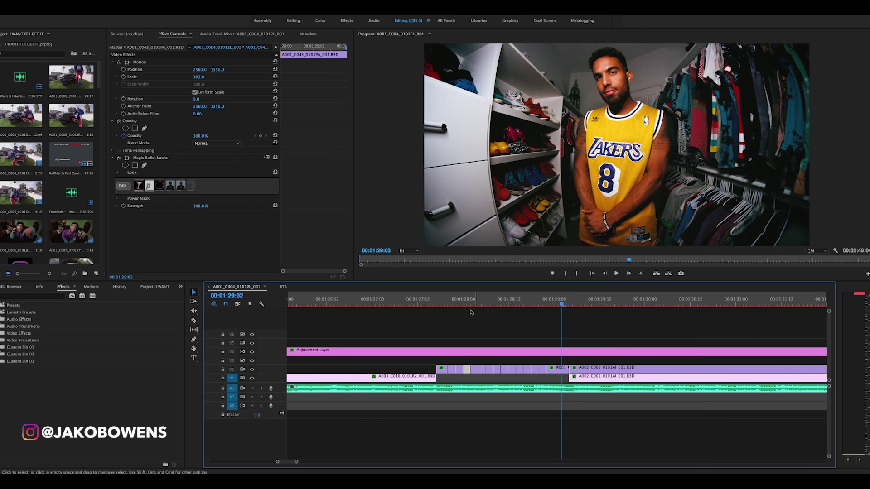
click(470, 304)
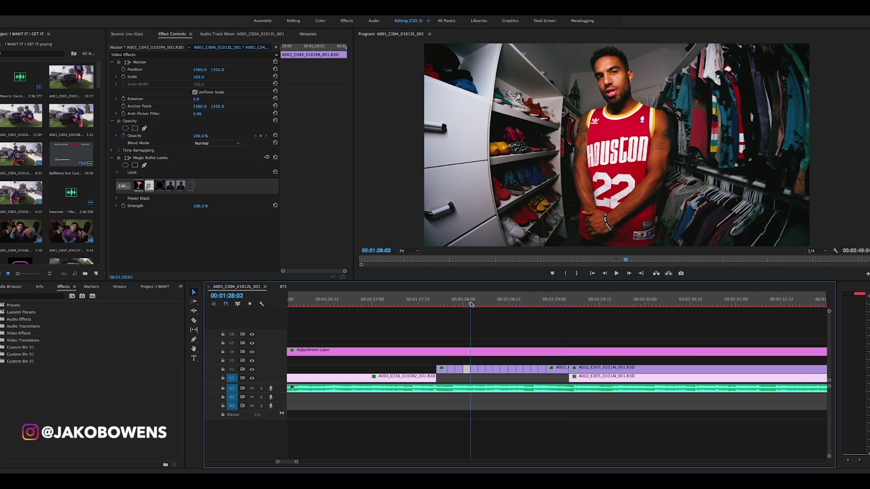
drag(471, 304, 521, 312)
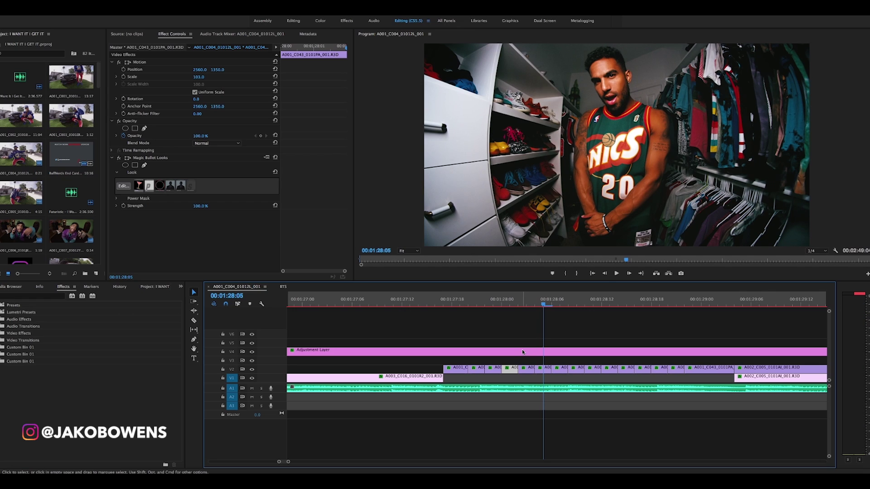
Step: Compare the Houston jersey frames with the adjacent jersey frames around 00:01:28:02, ending at 00:01:28:04
key(Left)
key(Left)
key(Left)
key(Left)
key(Left)
key(Right)
key(Right)
key(Right)
key(Left)
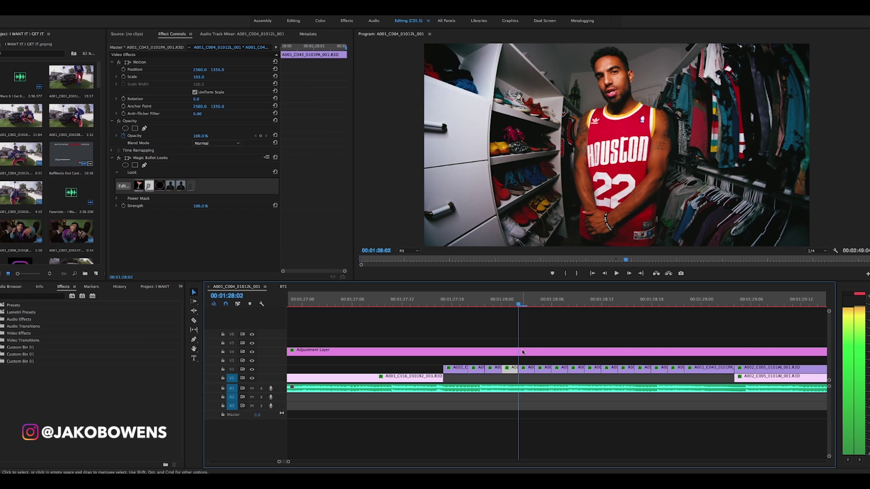
key(Left)
key(Right)
key(Left)
key(Left)
key(Right)
key(Right)
key(Right)
key(Left)
key(Right)
key(Right)
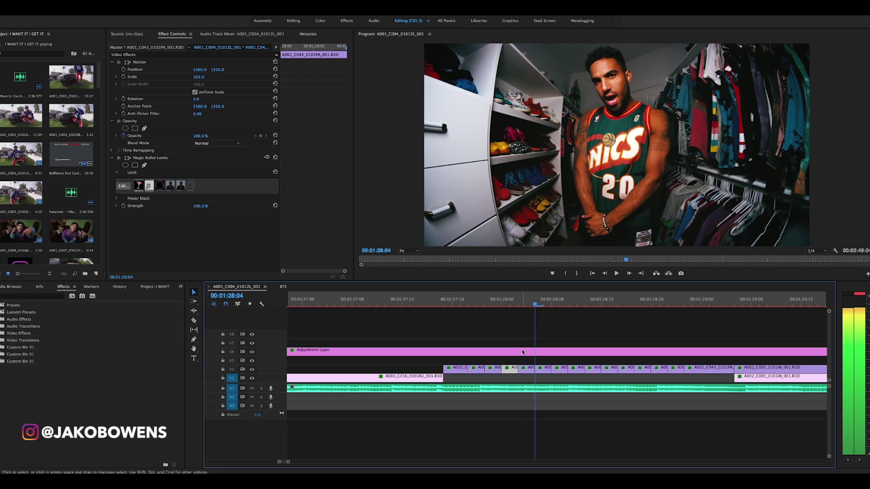
Step: Step through the jersey sequence on V2 from 00:01:28:04 to its final Lakers jersey clip
key(Right)
key(Right)
key(Right)
key(Right)
key(Right)
key(Right)
key(Right)
key(Right)
key(Right)
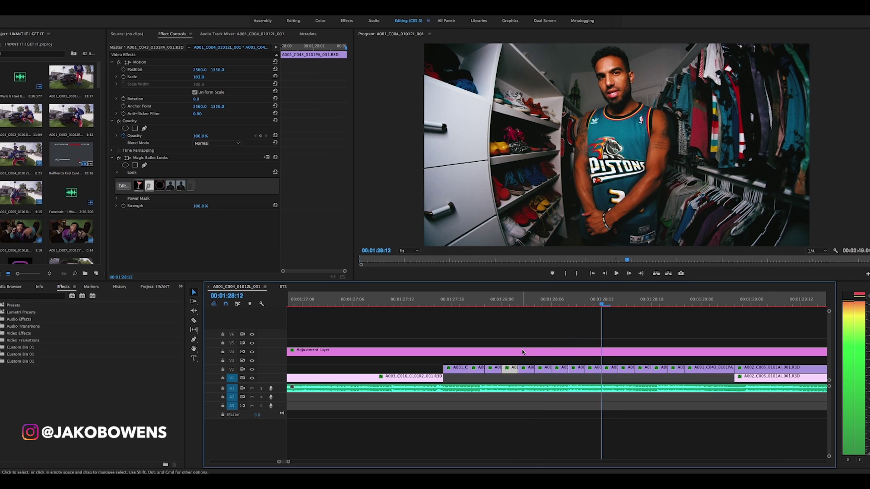
key(Right)
key(Right)
key(Right)
key(Right)
key(Right)
key(Right)
key(Right)
key(Right)
key(Right)
key(Right)
key(Right)
key(Right)
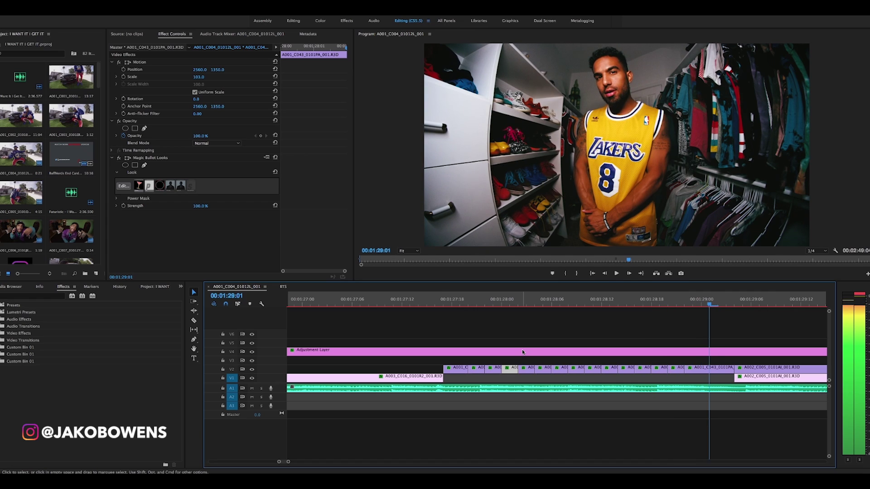
key(Right)
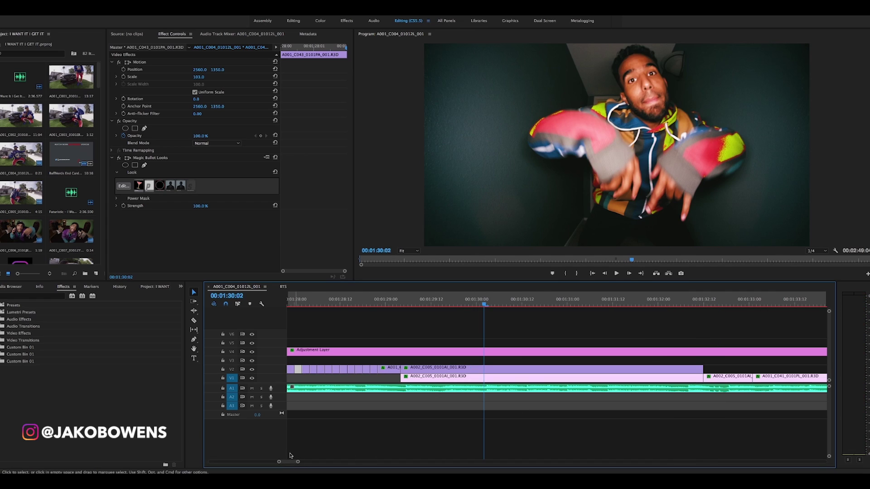
Step: Go to 00:01:43:11 in the sequence and select the A003_C007_0101YY_001.R3D clip on V2
drag(285, 462, 267, 464)
scroll(639, 366, right, 6)
mouse_move(588, 306)
mouse_down()
mouse_move(610, 304)
mouse_move(582, 305)
mouse_move(599, 304)
mouse_up()
click(603, 369)
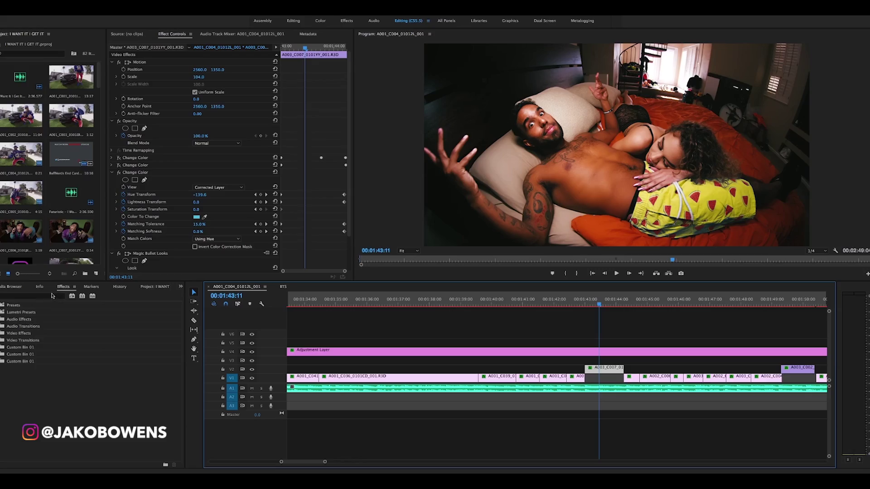
Step: Search the effects for "color" and apply Change Color to the selected A003_C007_0101YY_001.R3D clip
click(34, 297)
text(color)
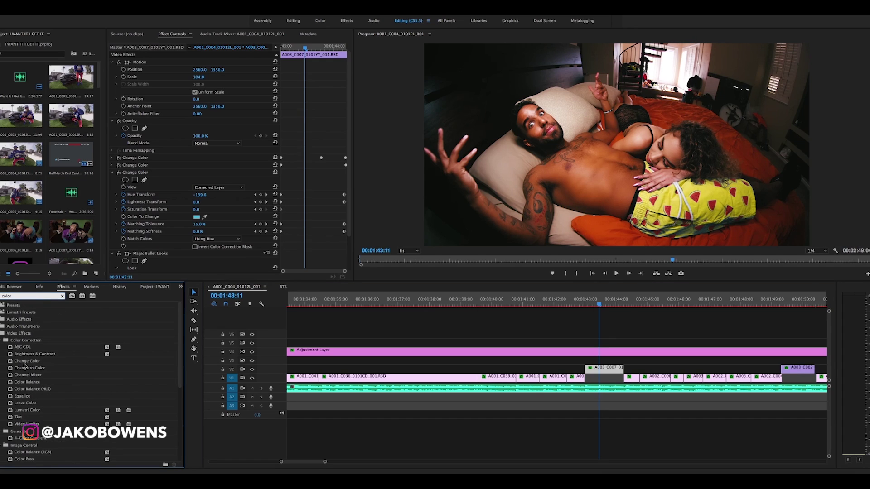
click(24, 365)
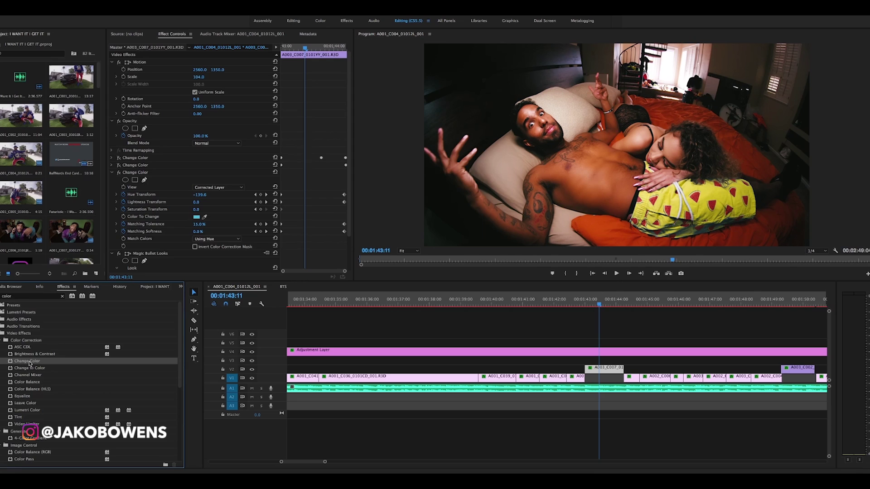
drag(28, 364, 605, 369)
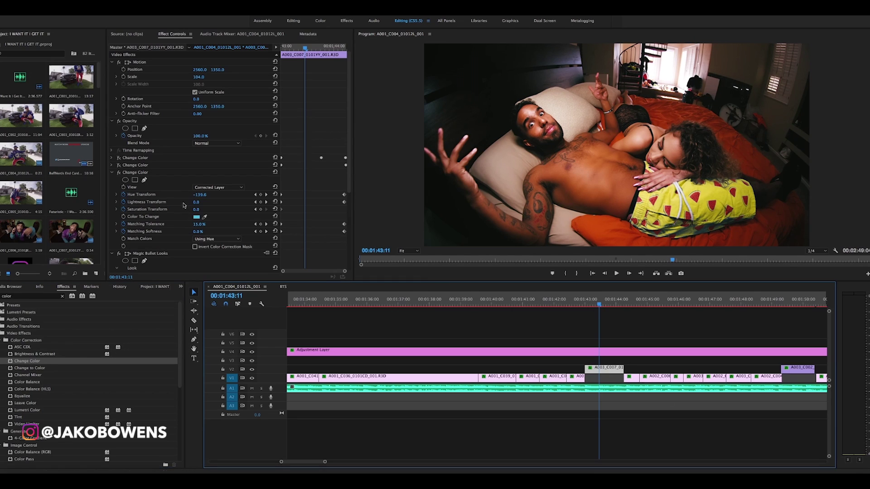
Step: Collapse the third Change Color and the Magic Bullet Looks settings, leaving the newly added Change Color expanded
click(111, 173)
click(112, 180)
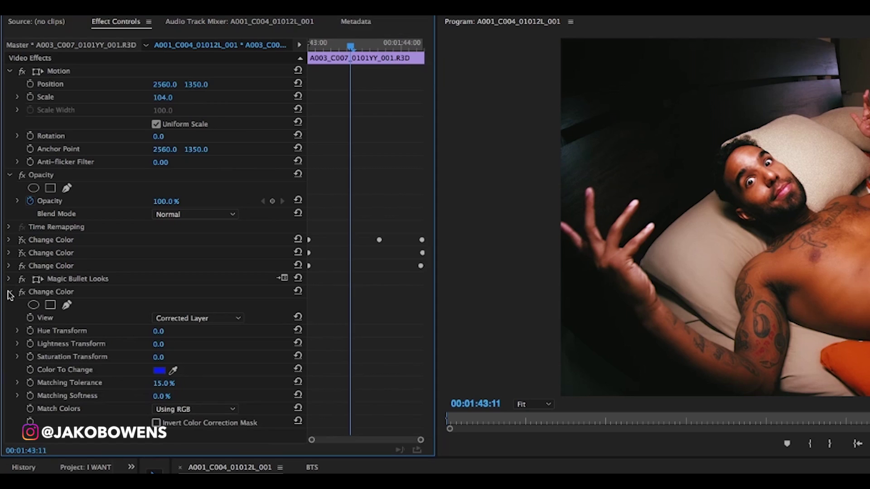
click(9, 293)
click(10, 267)
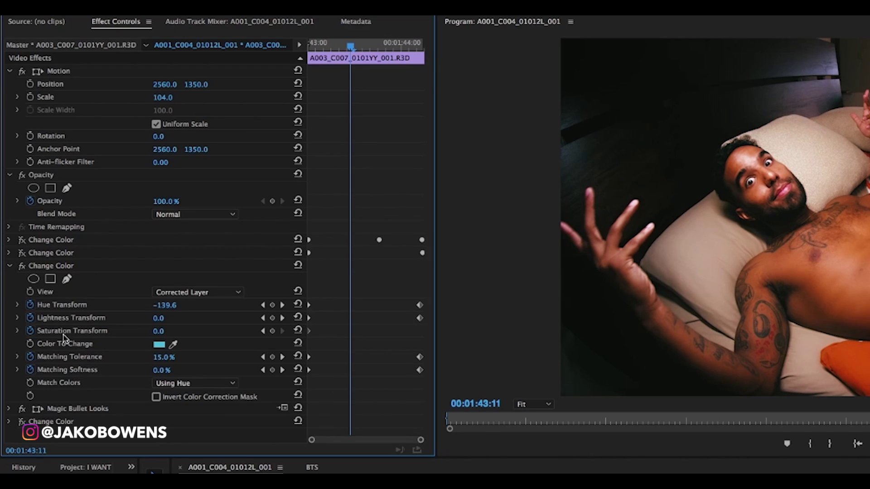
click(9, 267)
click(9, 293)
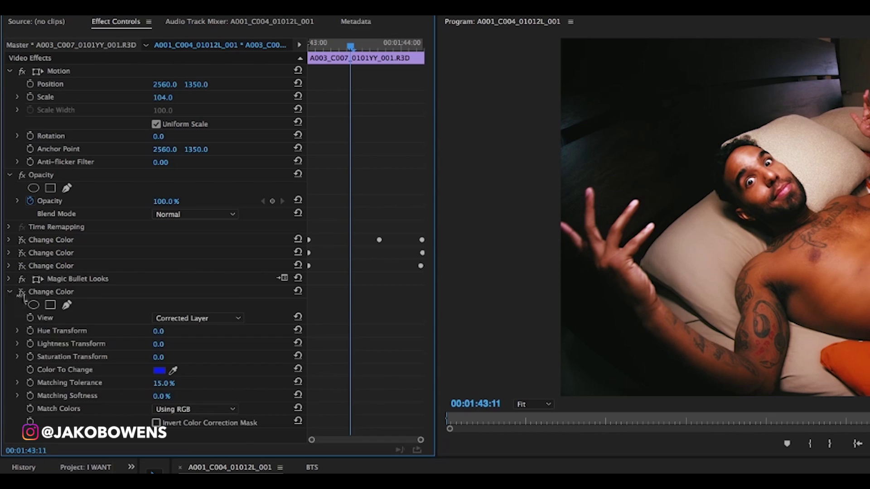
Step: At the clip's first frame, 00:01:43:00, sample the blue of the watermelon shorts as the new effect's Color To Change
key(Up)
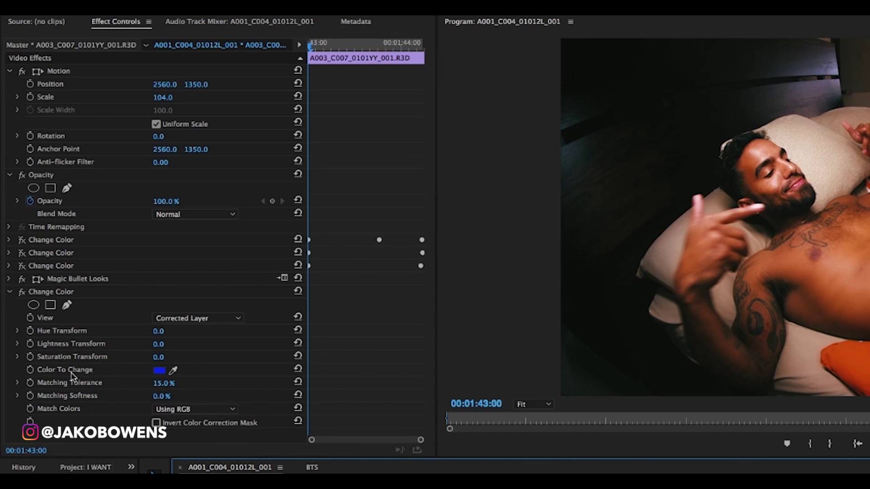
click(173, 371)
click(753, 214)
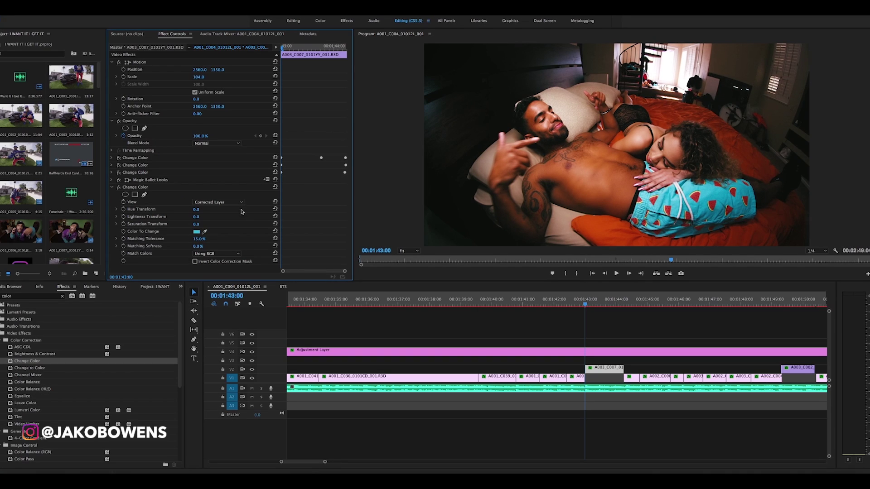
Step: Enable keyframing at the clip's start for Hue, Lightness and Saturation Transform, Matching Tolerance and Matching Softness
click(123, 210)
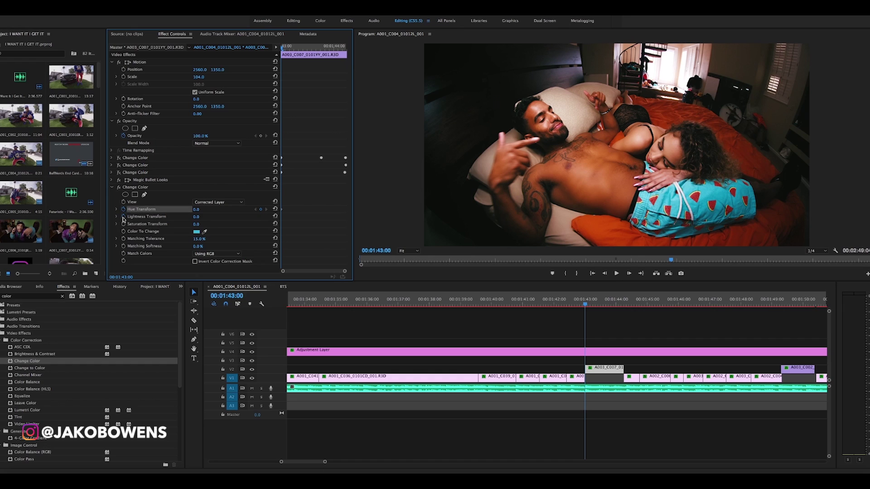
click(123, 217)
click(123, 224)
click(123, 238)
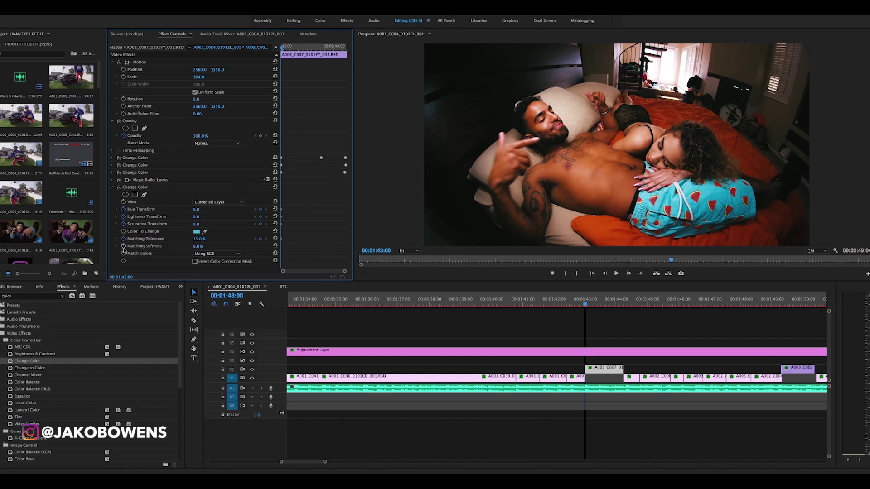
click(124, 246)
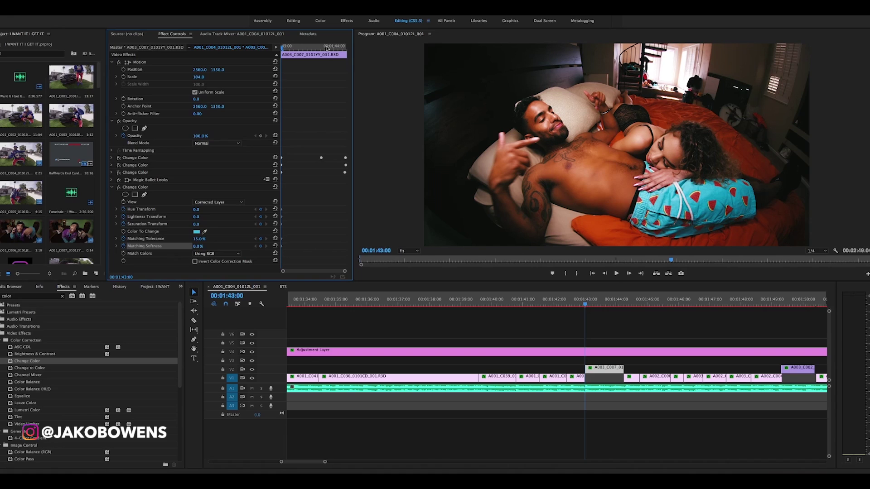
Step: Add keyframes at 00:01:44:05 for Hue, Lightness and Saturation Transform, Matching Tolerance and Matching Softness
drag(327, 47, 347, 48)
click(261, 209)
click(260, 217)
click(261, 223)
click(261, 239)
click(261, 246)
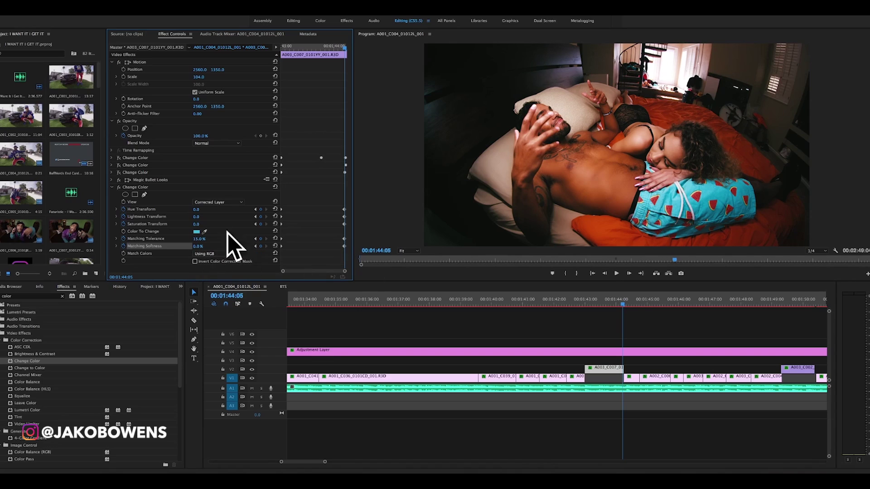
Step: Match colors by hue in the new Change Color effect and set Hue Transform to 359.0 at 00:01:44:05
click(215, 258)
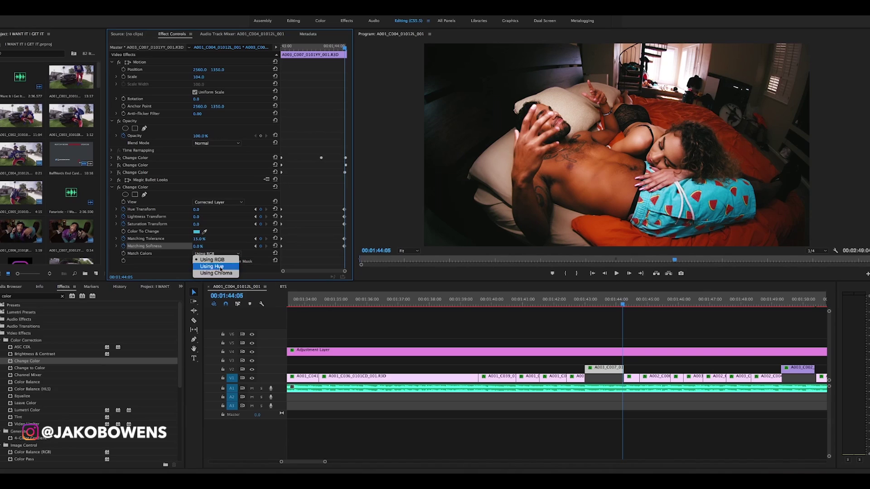
click(209, 267)
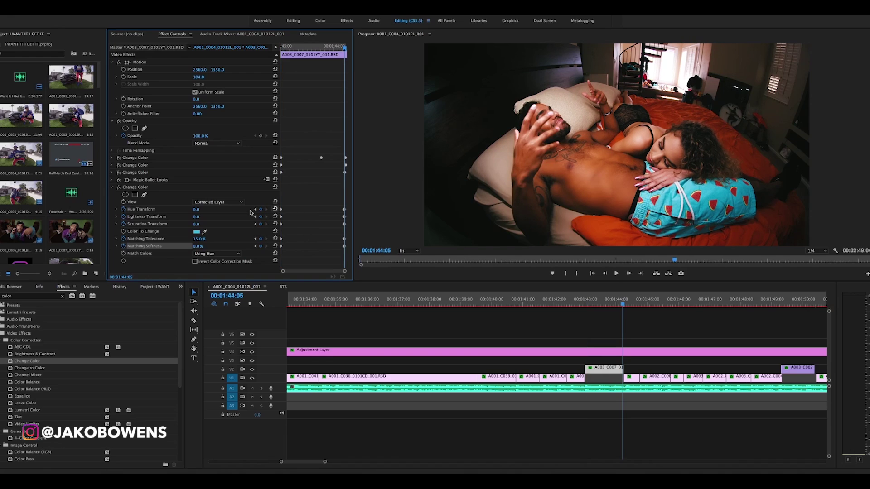
drag(197, 209, 361, 209)
Step: Play the shorts clip from just before its start to review the animated hue change
click(575, 304)
key(space)
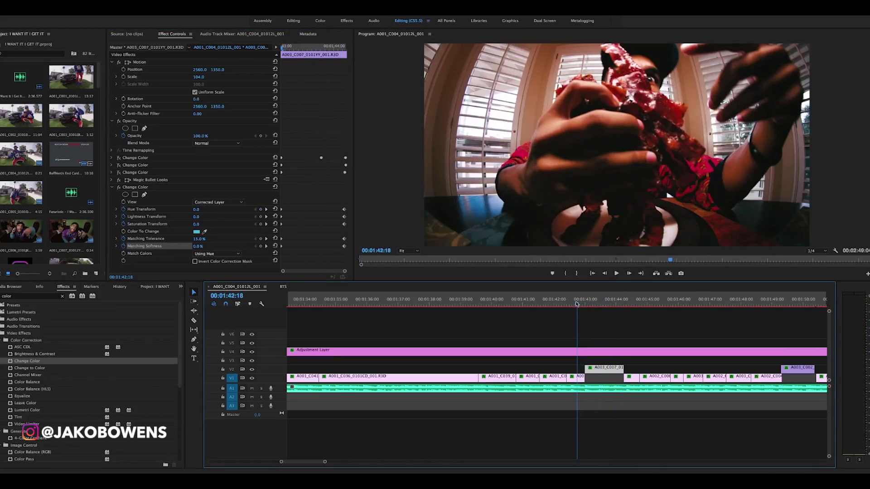
click(575, 303)
key(space)
click(586, 304)
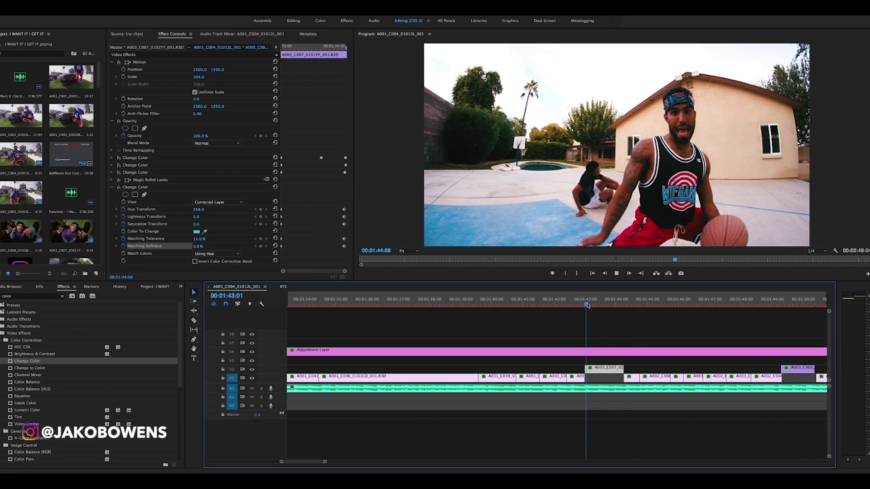
key(space)
scroll(599, 346, down, 5)
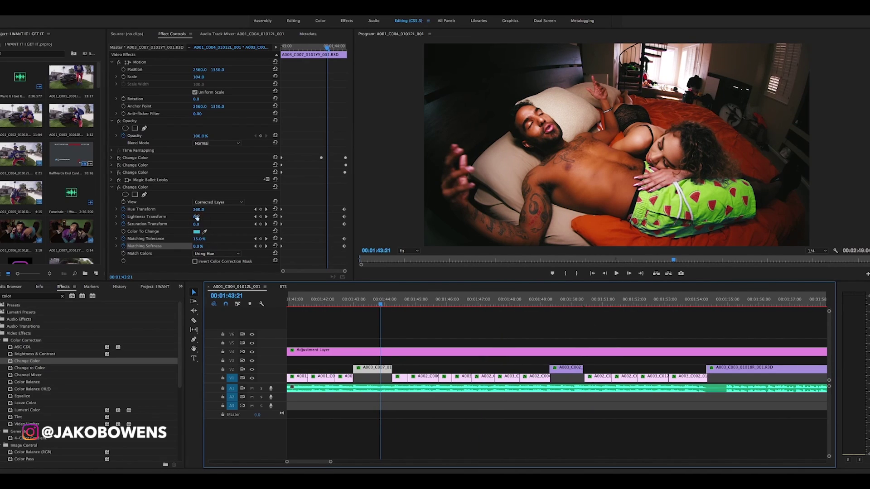
Step: Set Saturation Transform to 100.0 at the 00:01:44:05 keyframe and play the clip to check the shorts' colors
click(267, 224)
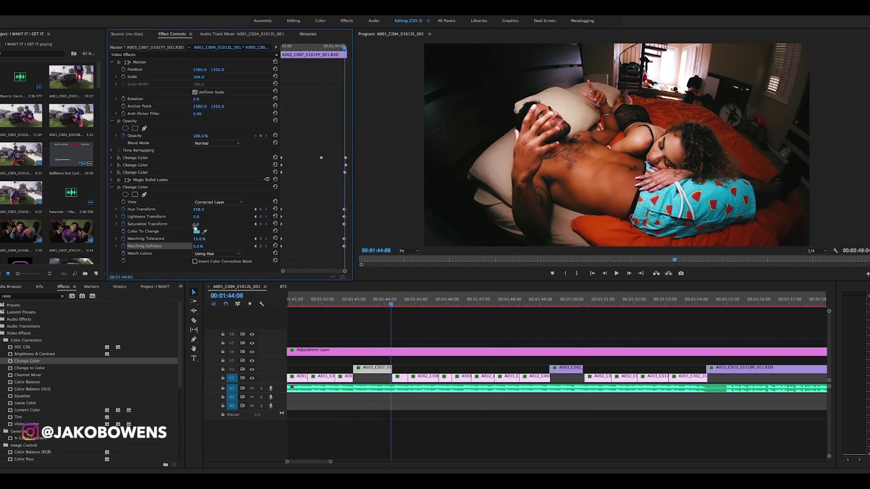
drag(196, 224, 239, 224)
drag(375, 304, 346, 303)
key(space)
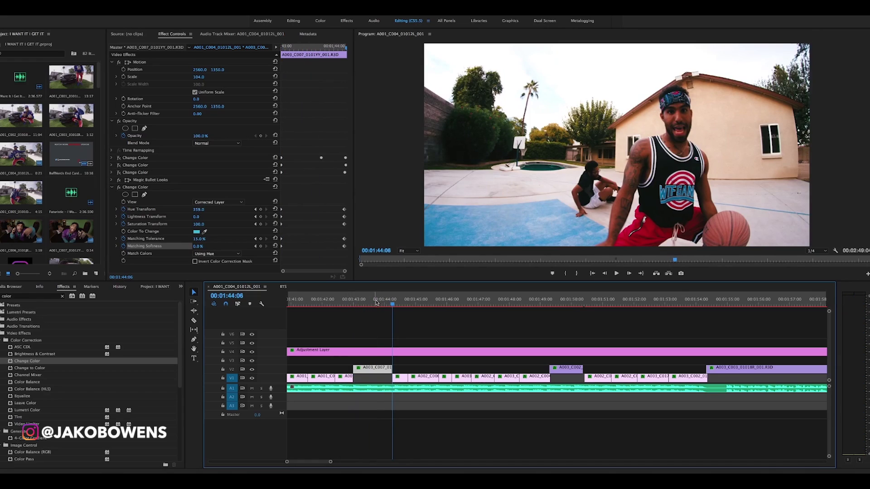
key(space)
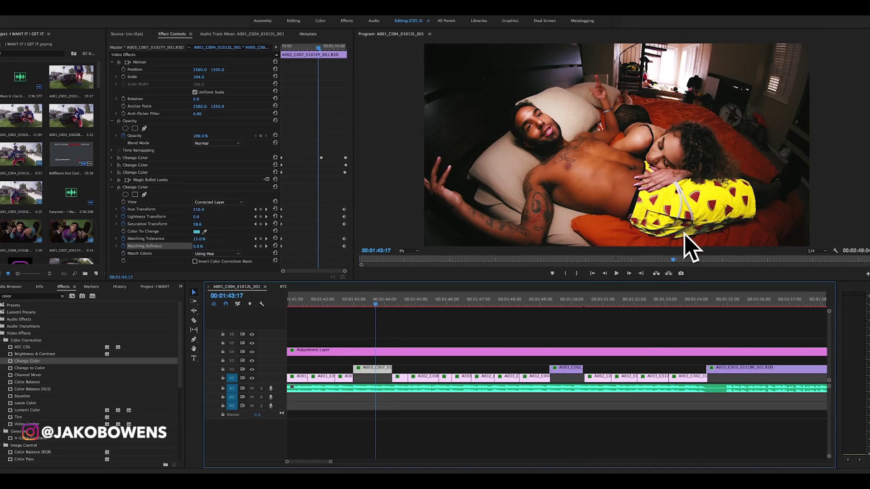
Step: Find the colour-changing jacket clip starting at 00:01:54:09 and play it from its first frame
click(569, 303)
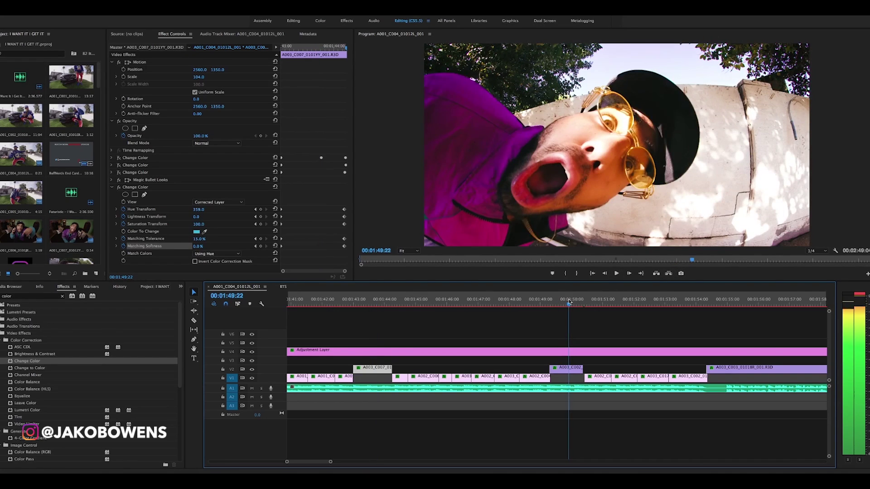
drag(569, 303, 564, 302)
click(724, 303)
scroll(705, 331, right, 6)
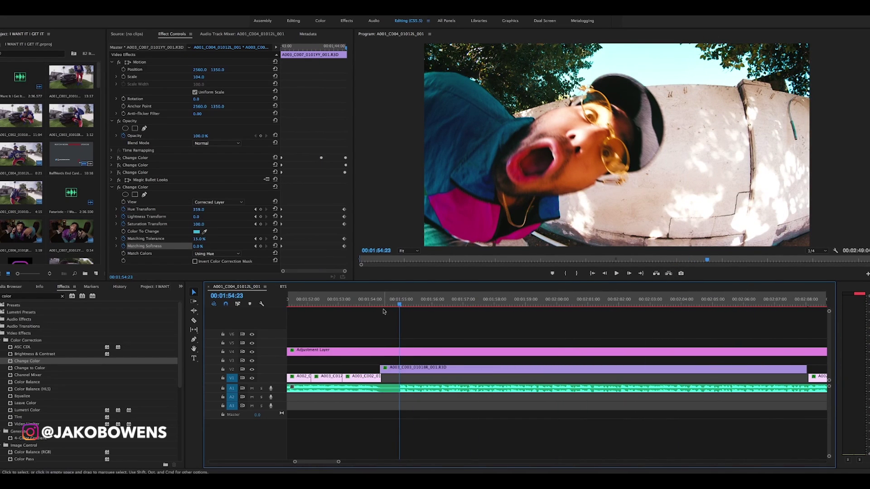
key(Up)
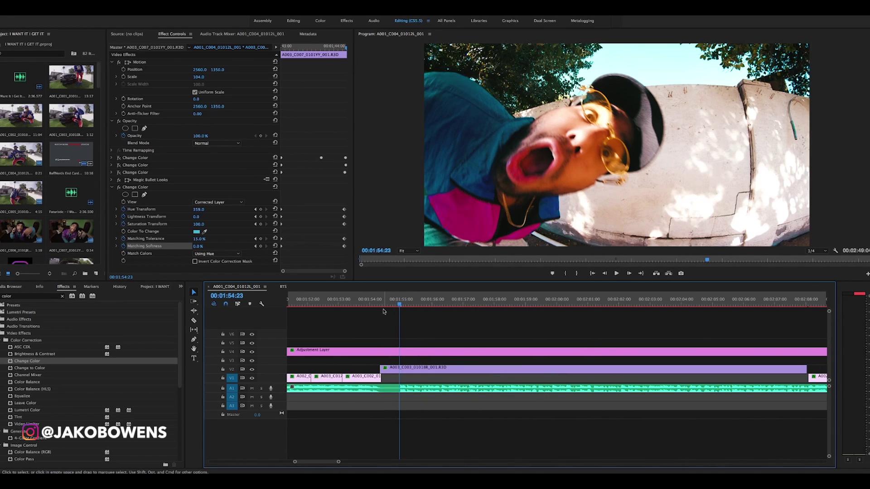
drag(393, 303, 381, 303)
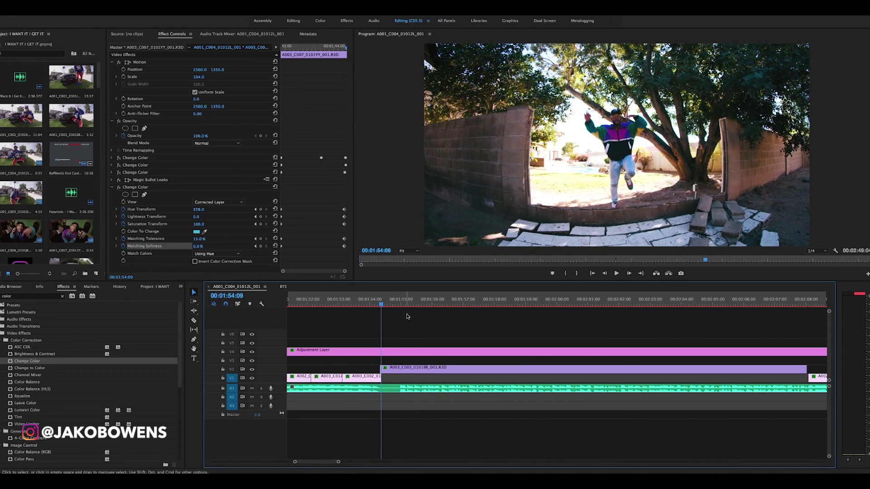
key(space)
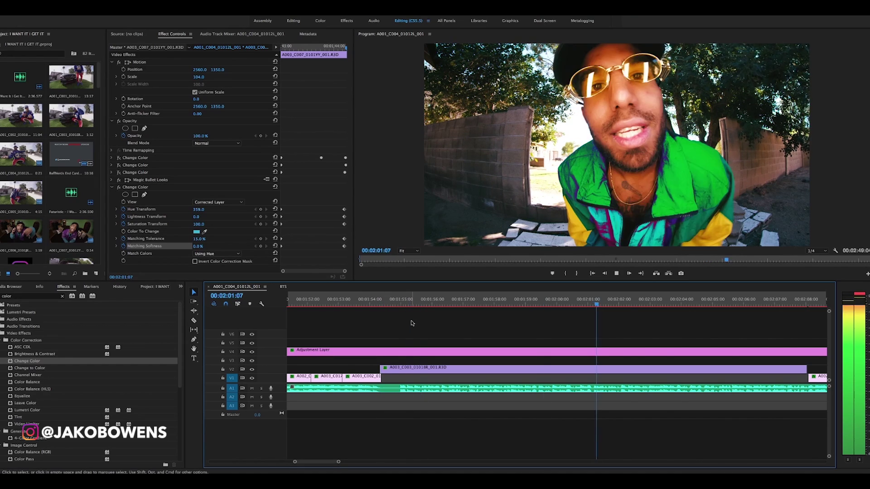
key(space)
Step: Select the jacket clip A003_C003_01018R_001.R3D and park the playhead on its frame at 00:01:59:07
scroll(360, 356, left, 8)
scroll(360, 355, left, 2)
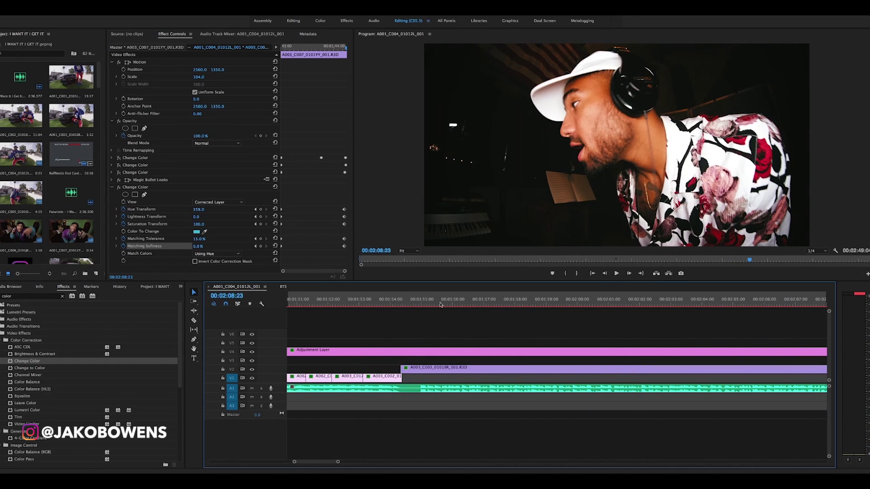
drag(414, 369, 416, 370)
drag(446, 303, 428, 303)
click(447, 378)
click(448, 369)
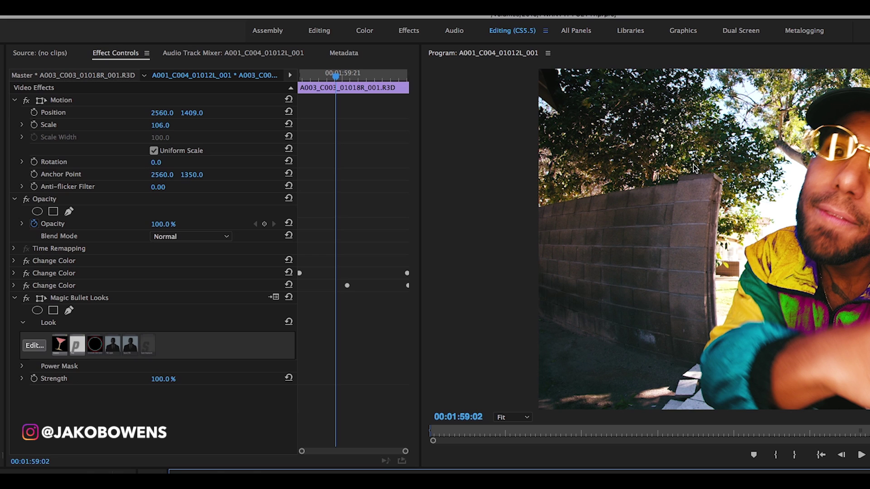
key(shift+Right)
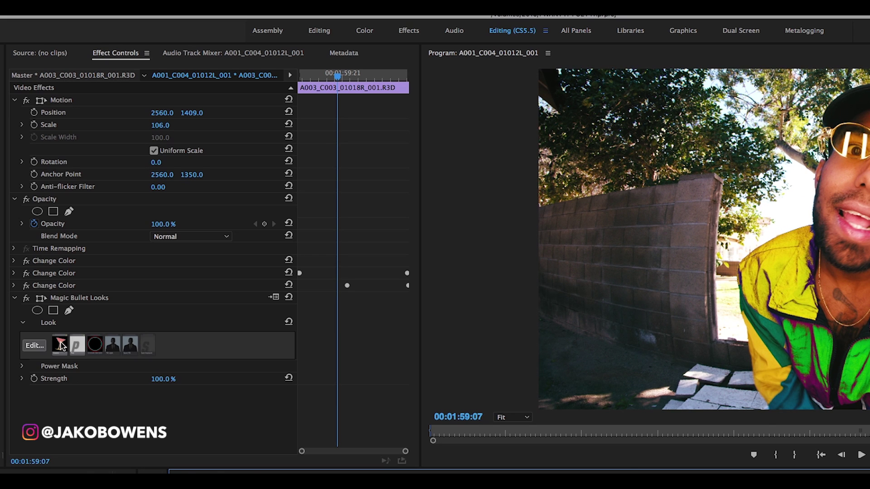
Step: Inspect the jacket clip's third Change Color settings, collapse them, and expand the second Change Color effect
click(13, 286)
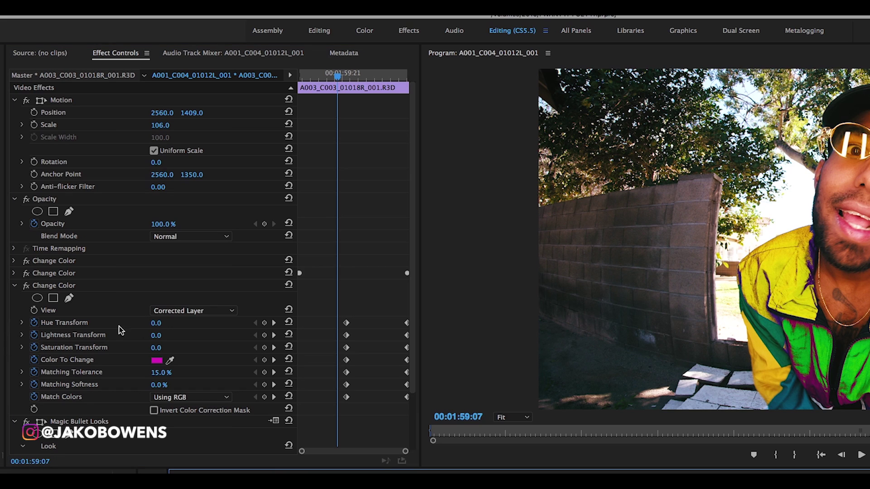
click(14, 286)
click(14, 286)
click(14, 274)
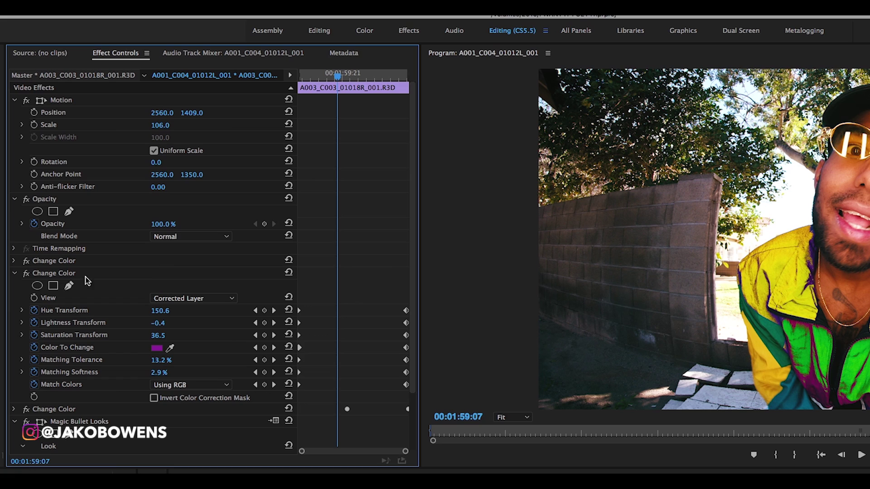
Step: Toggle the second Change Color effect repeatedly at 00:01:59:07 to compare the jacket's original and altered colors, leaving the effect off
click(26, 274)
click(26, 274)
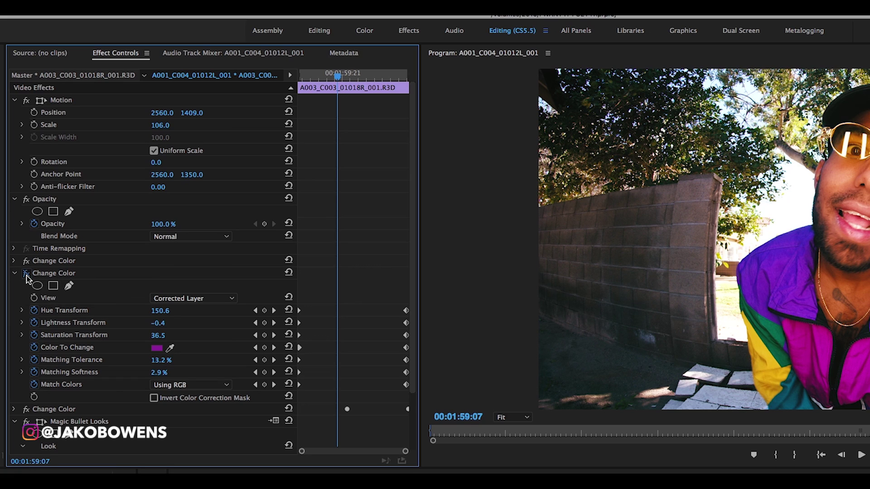
click(27, 274)
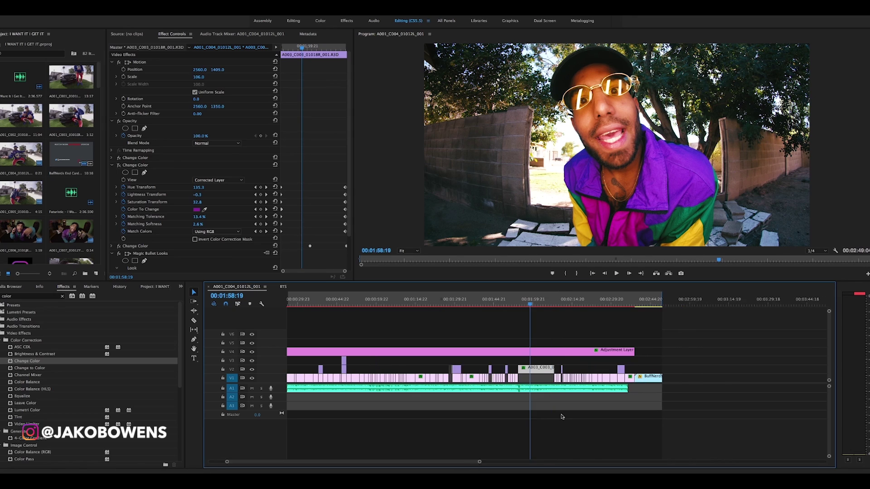
scroll(562, 417, up, 3)
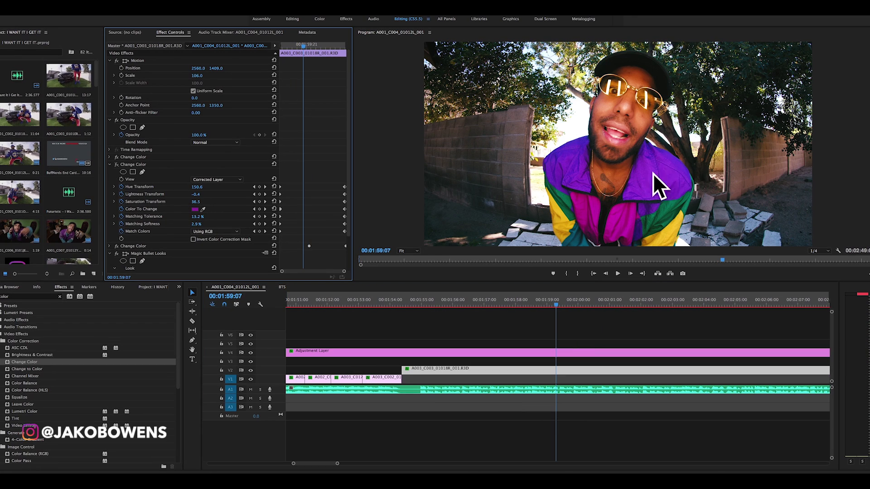
click(117, 166)
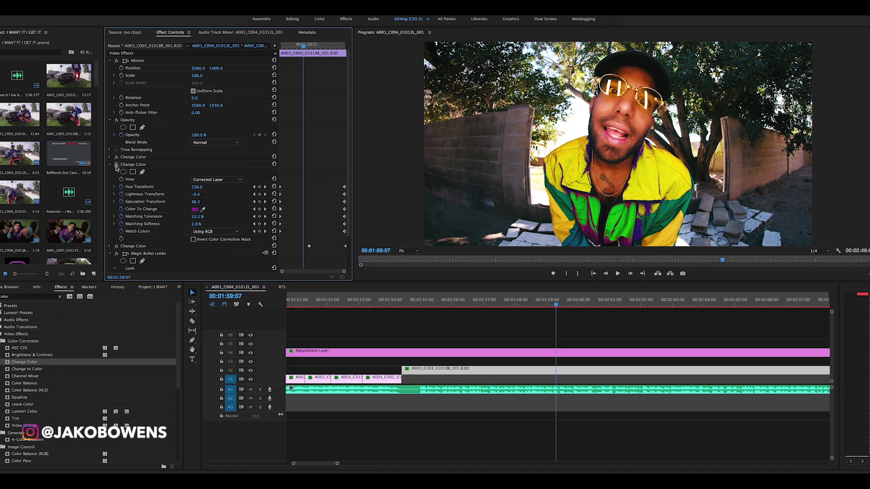
click(117, 166)
click(117, 166)
click(116, 166)
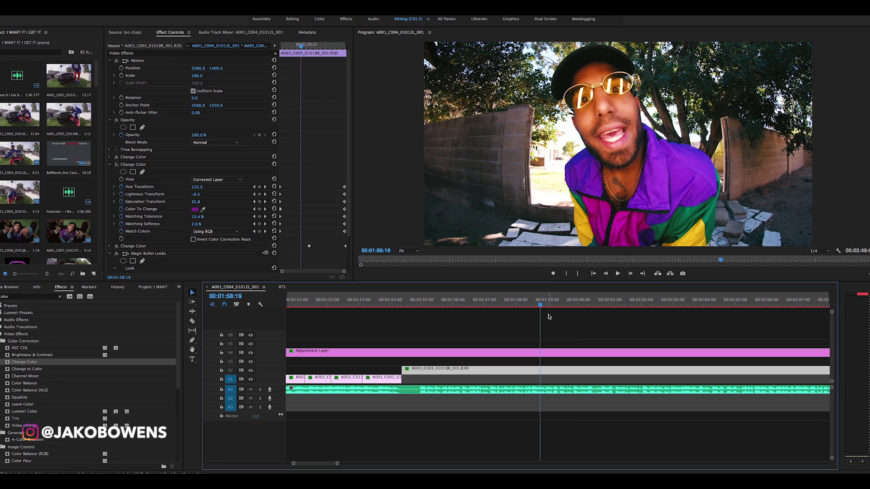
Step: Show the whole sequence in the timeline and move the playhead to 00:02:00:04 in the jacket clip
drag(293, 464, 181, 468)
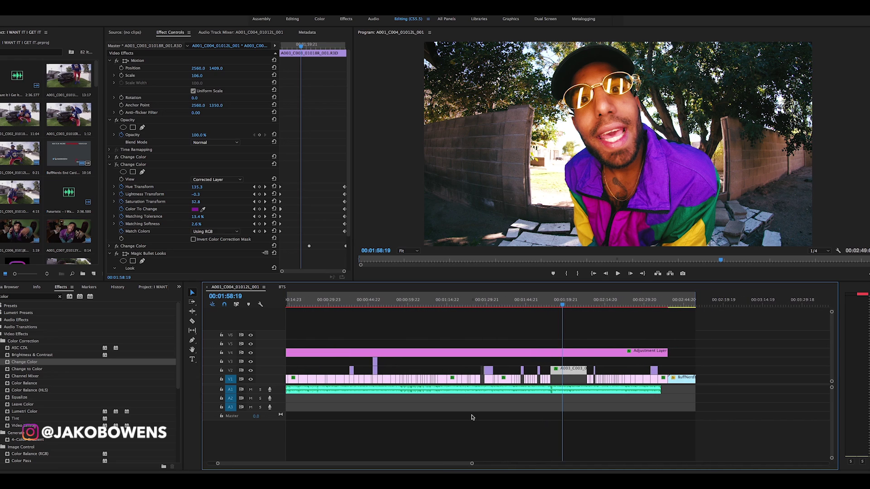
scroll(562, 418, up, 2)
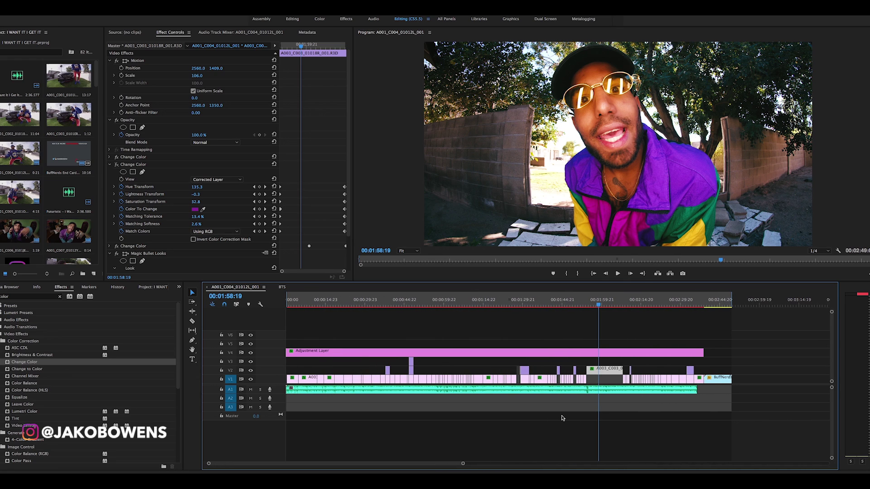
click(602, 304)
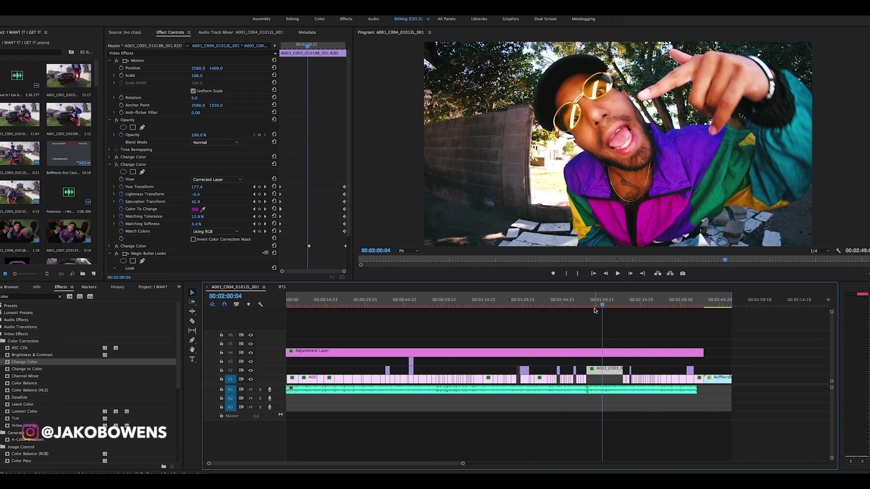